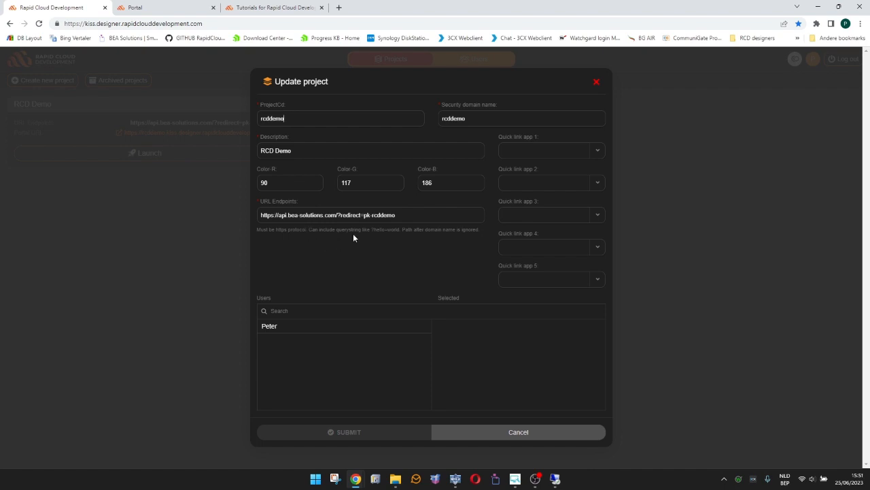
Review the redirect part of the RCD Demo project's URL endpoint, view the portal page, and close the project settings without saving.
{"action": "left_click_drag", "start_coordinate": [341, 217], "coordinate": [426, 217]}
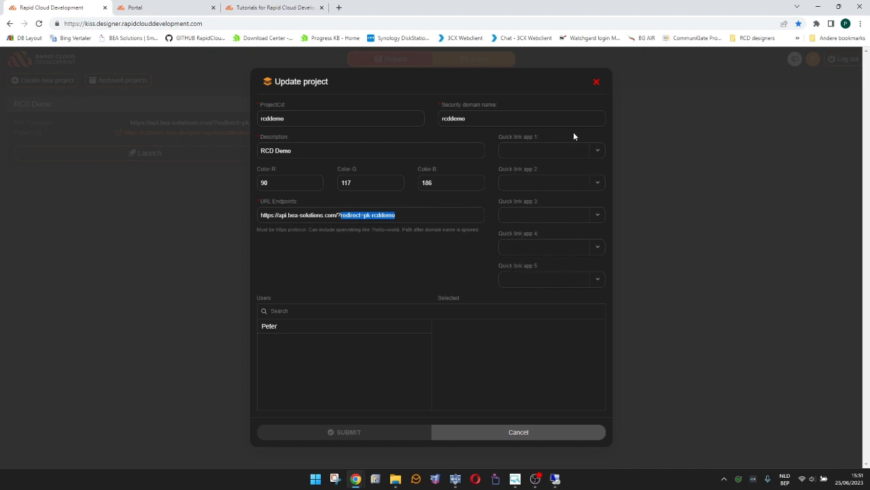
{"action": "left_click", "coordinate": [156, 8]}
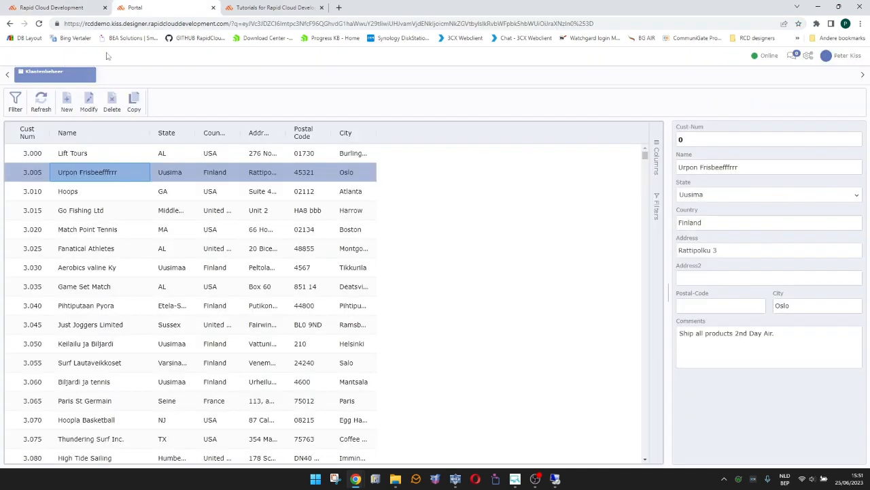
{"action": "left_click", "coordinate": [60, 9]}
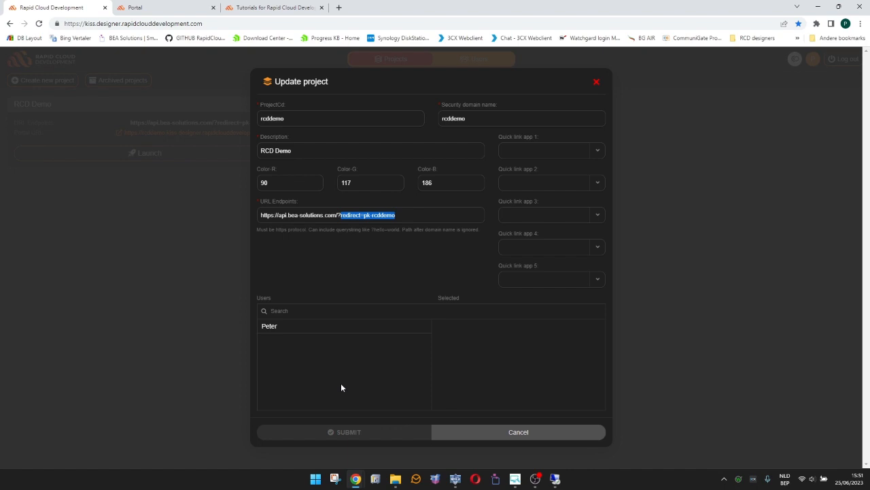
{"action": "left_click", "coordinate": [513, 433]}
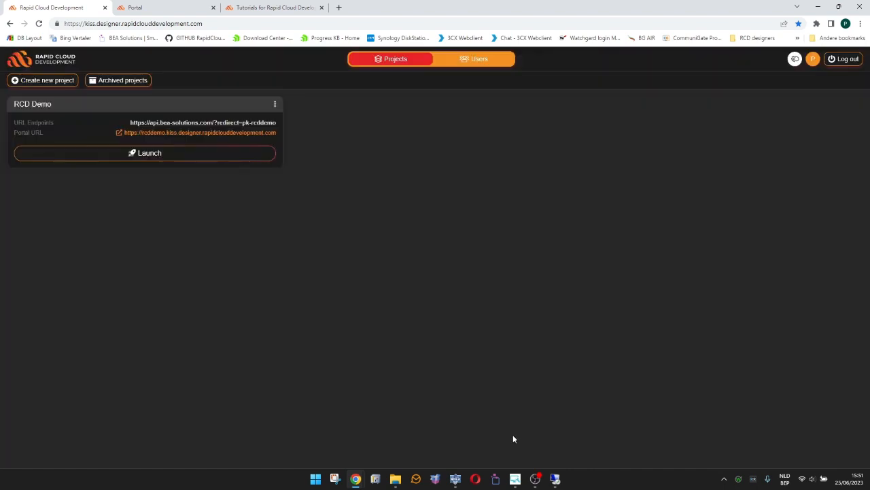
Check the project URL endpoints in the existing user's settings, close them unchanged and return to the projects overview.
{"action": "left_click", "coordinate": [480, 58]}
{"action": "left_click", "coordinate": [134, 105]}
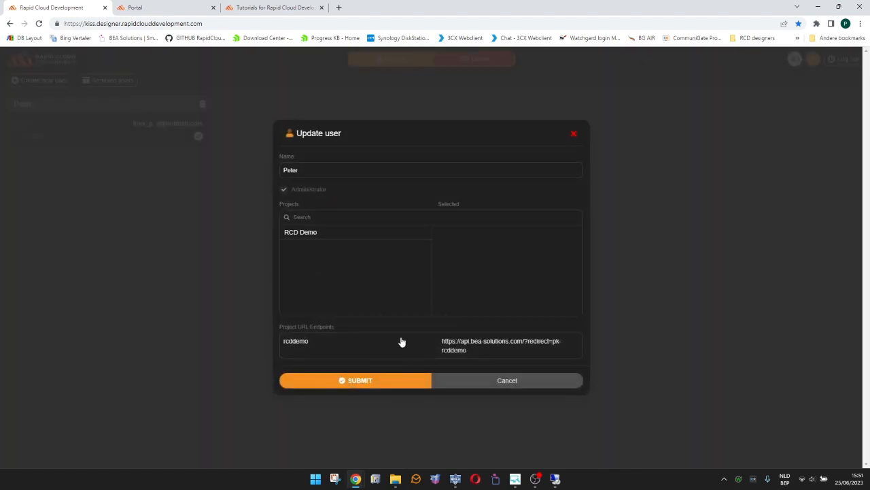
{"action": "left_click_drag", "start_coordinate": [279, 323], "coordinate": [351, 325]}
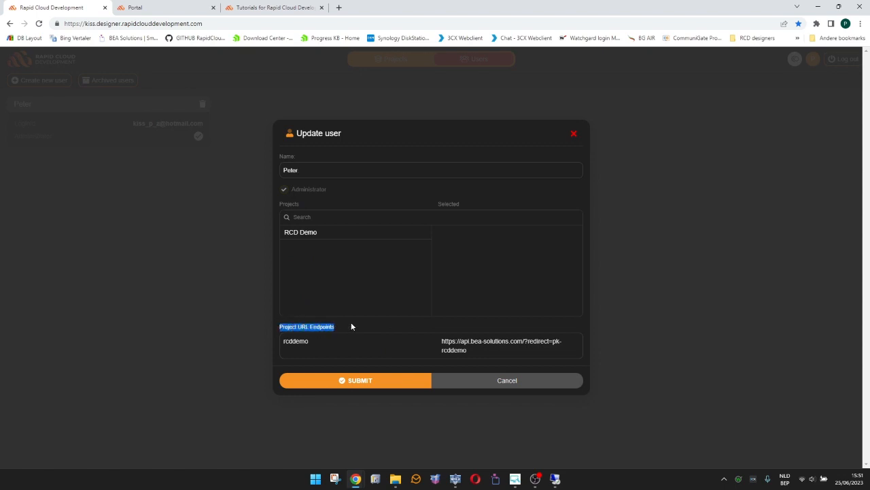
{"action": "left_click", "coordinate": [573, 134]}
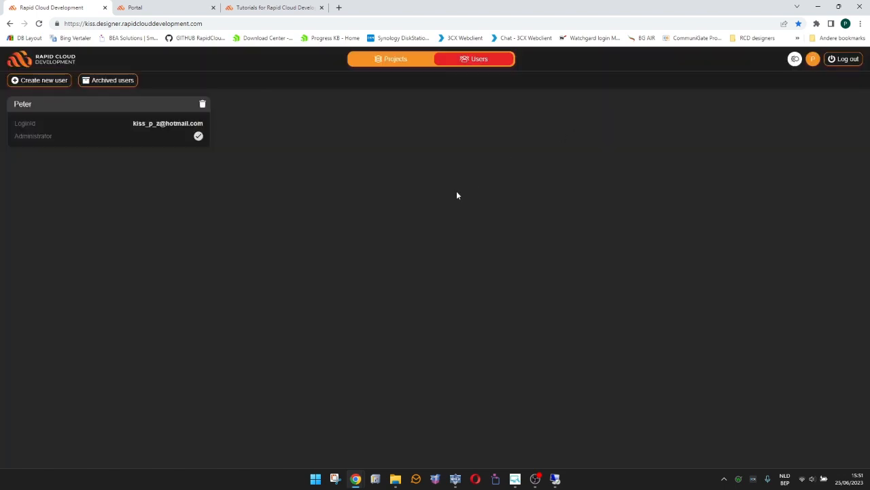
{"action": "left_click", "coordinate": [376, 65]}
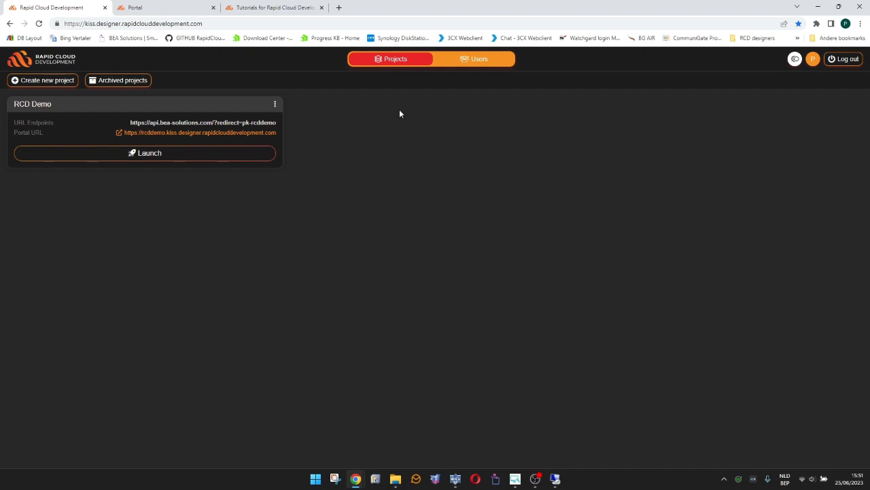
Switch the designer to the light theme and back to the dark theme.
{"action": "left_click", "coordinate": [795, 60]}
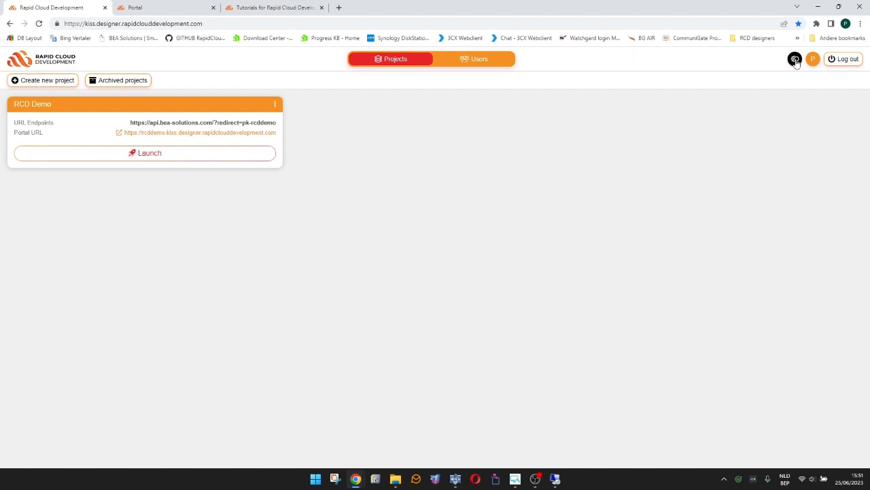
{"action": "left_click", "coordinate": [795, 60]}
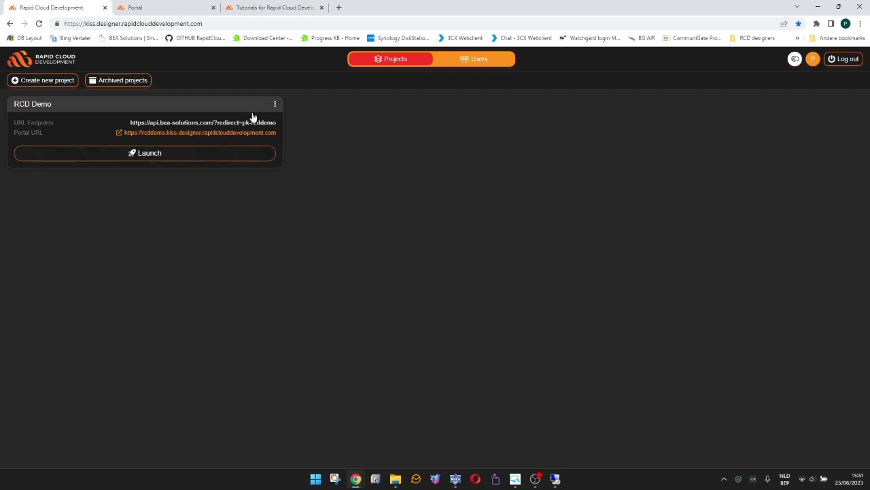
Browse the RCD Demo project's media library through to the last file and close it.
{"action": "left_click", "coordinate": [275, 105]}
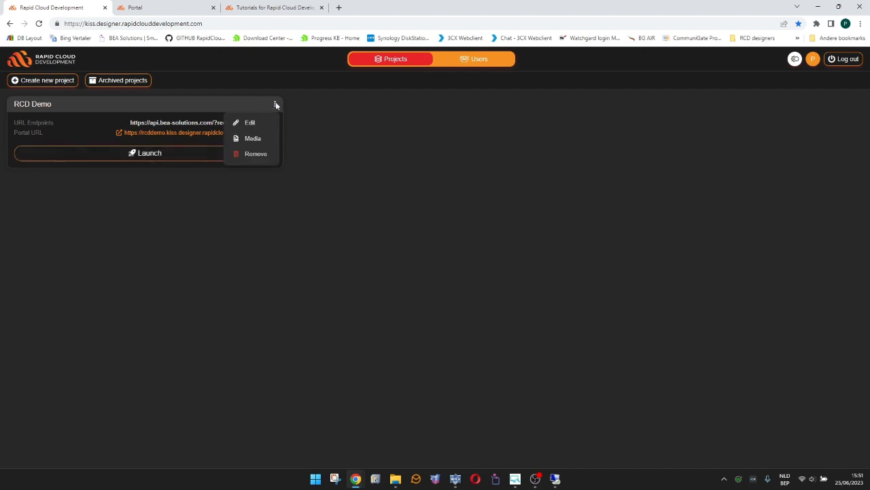
{"action": "left_click", "coordinate": [256, 143]}
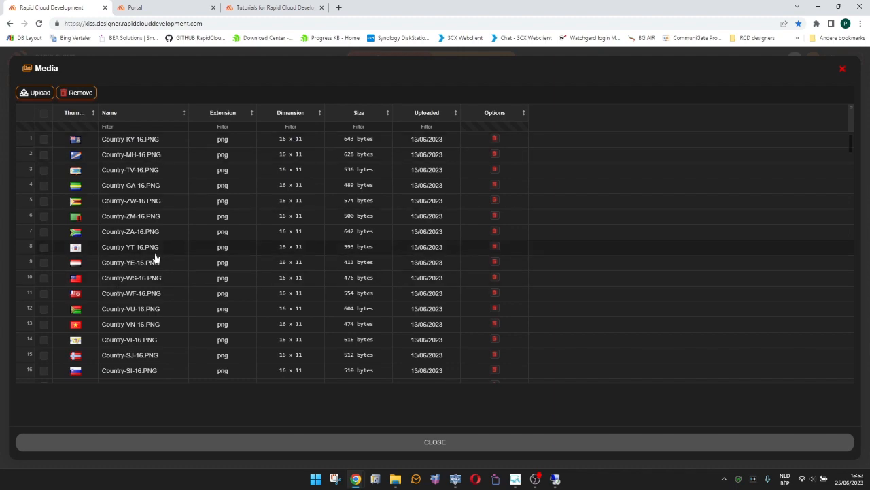
{"action": "scroll", "coordinate": [155, 257], "scroll_direction": "down", "scroll_amount": 18}
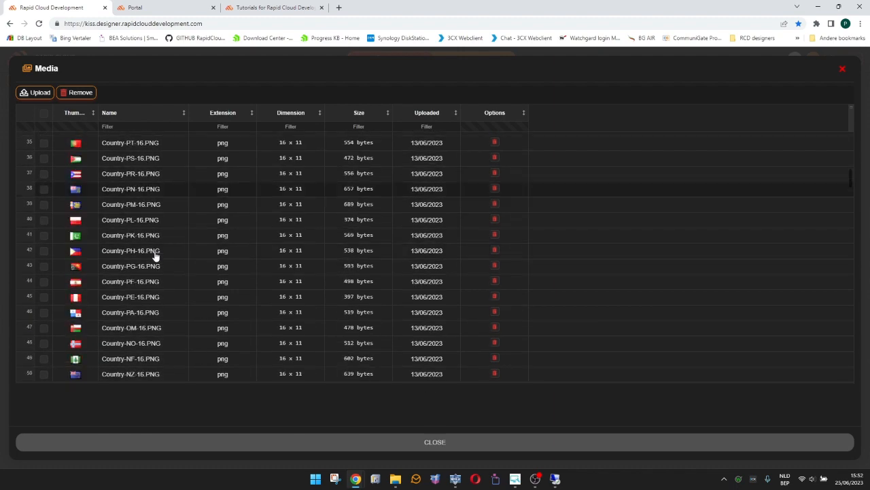
{"action": "scroll", "coordinate": [155, 256], "scroll_direction": "down", "scroll_amount": 16}
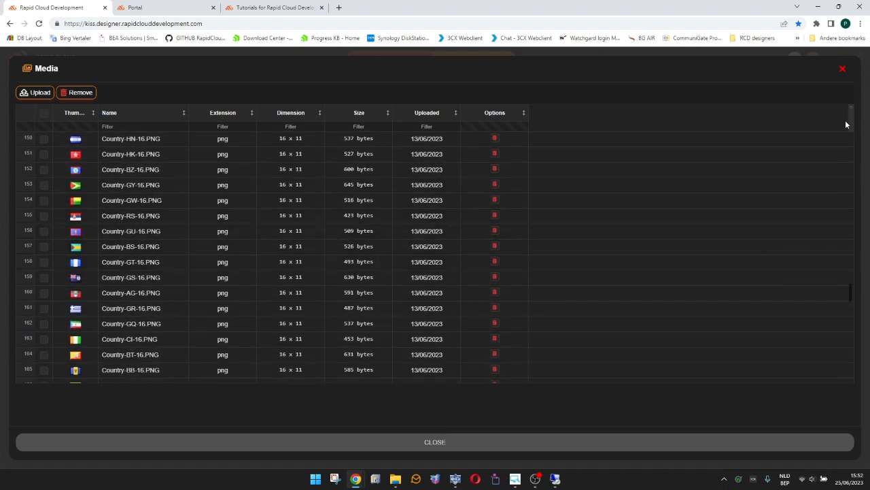
{"action": "left_click_drag", "start_coordinate": [851, 126], "coordinate": [849, 406]}
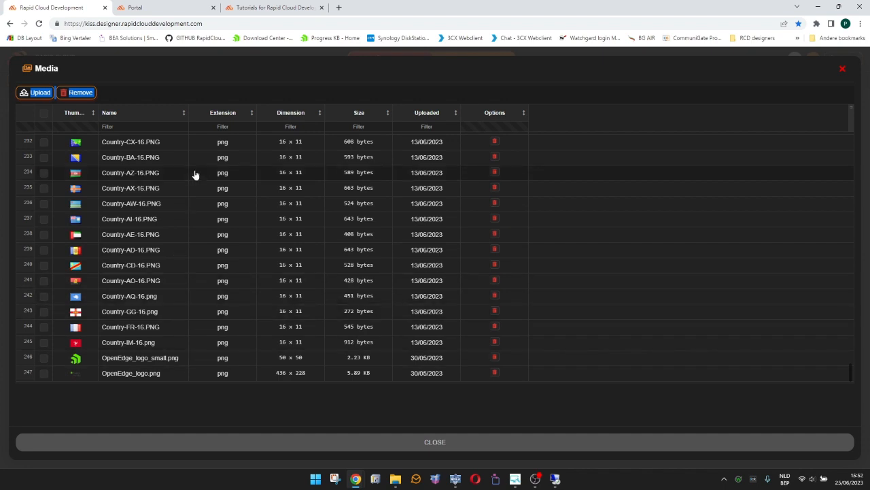
{"action": "left_click", "coordinate": [631, 191]}
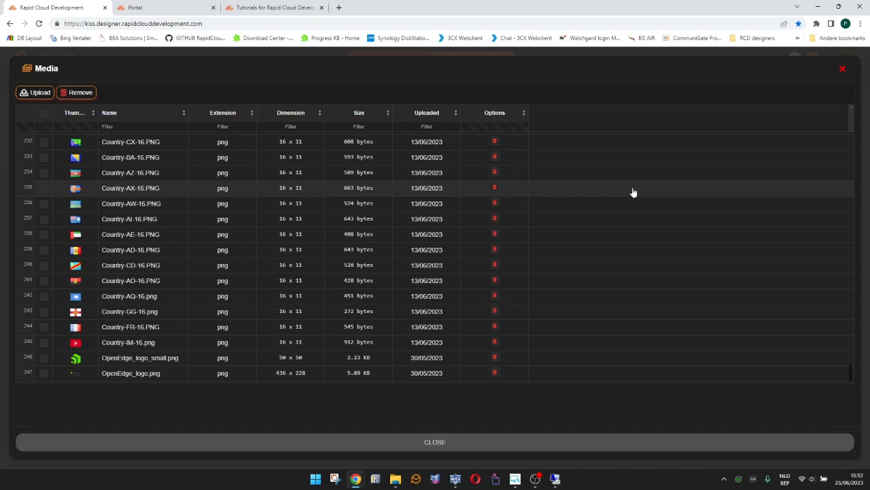
{"action": "left_click", "coordinate": [437, 443]}
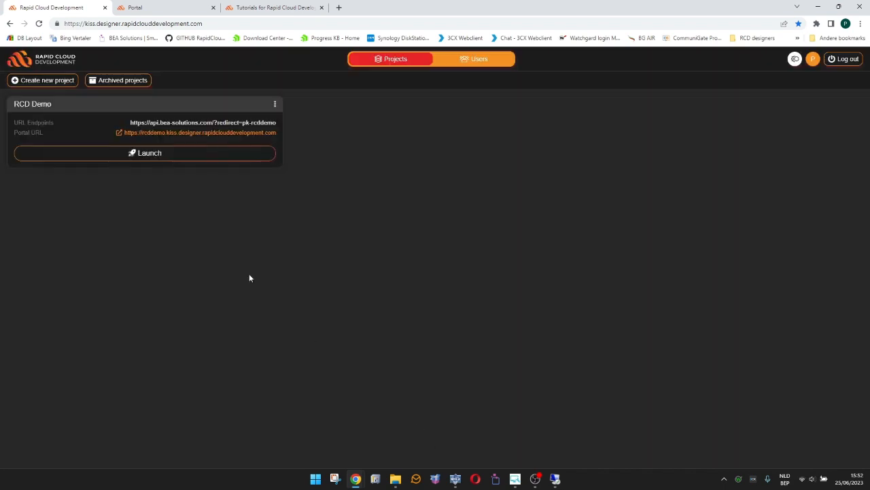
Launch the RCD Demo project and look through its available components and the full list of objects.
{"action": "left_click", "coordinate": [187, 154]}
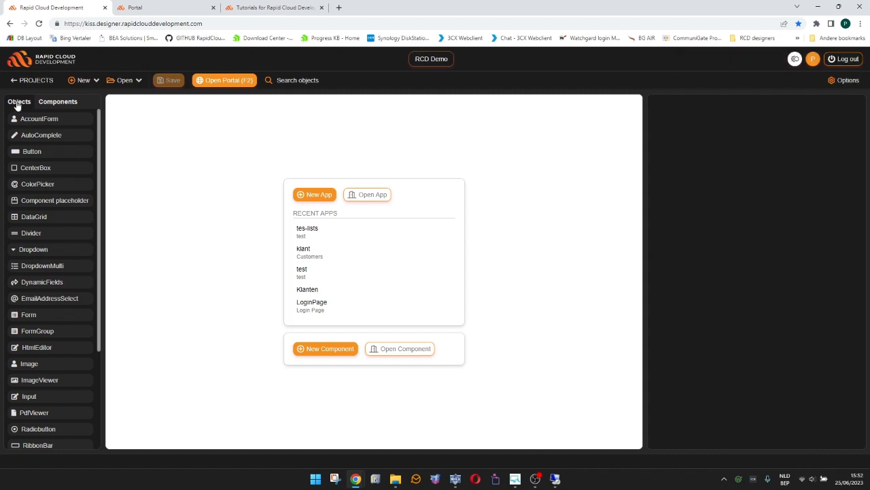
{"action": "left_click", "coordinate": [56, 102]}
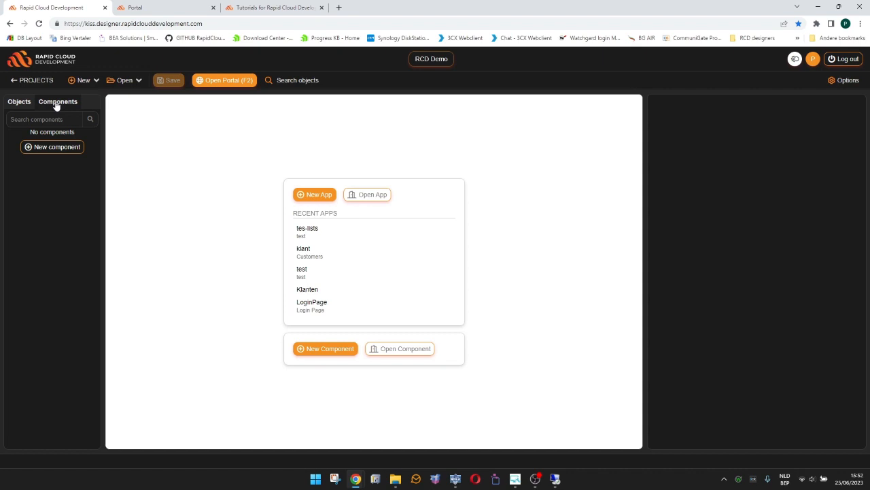
{"action": "left_click", "coordinate": [20, 101]}
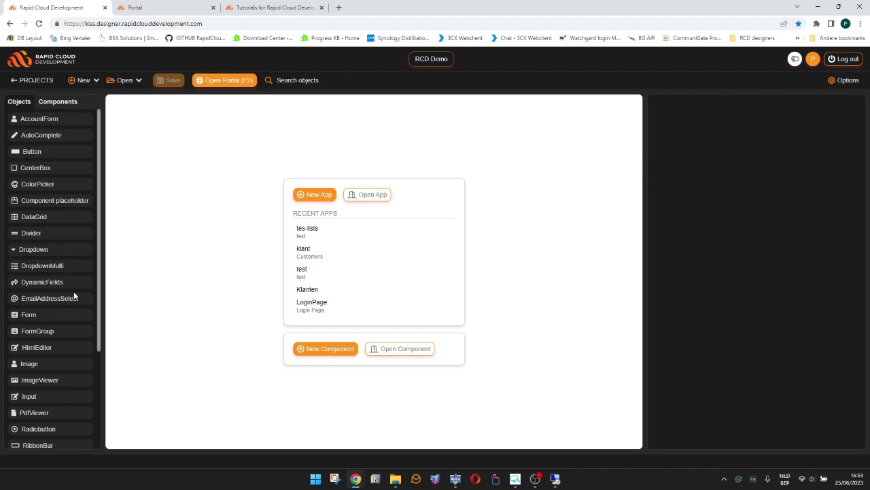
{"action": "left_click_drag", "start_coordinate": [99, 293], "coordinate": [101, 393]}
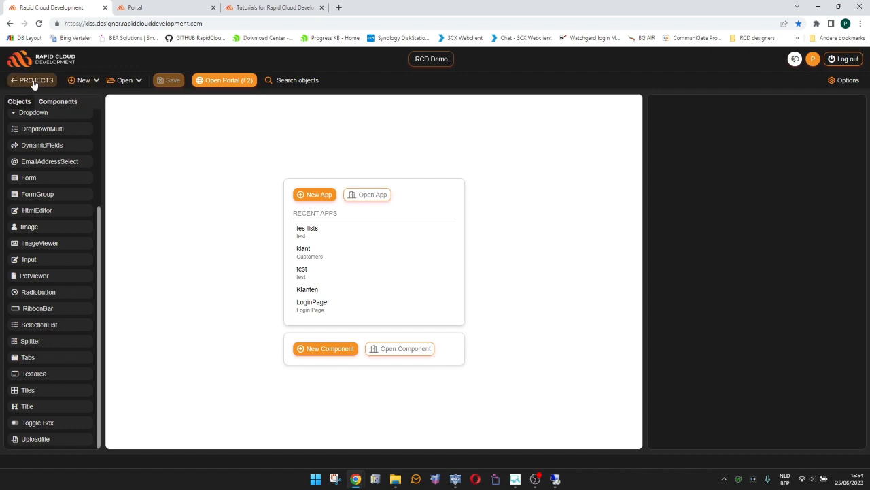
{"action": "mouse_move", "coordinate": [84, 83]}
{"action": "mouse_move", "coordinate": [134, 81]}
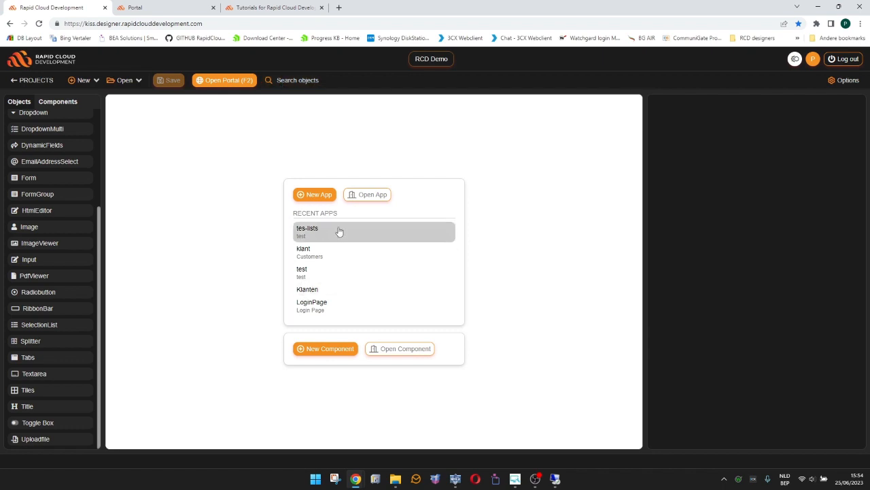
Open the recent app klant and search its objects for "name".
{"action": "left_click", "coordinate": [315, 252]}
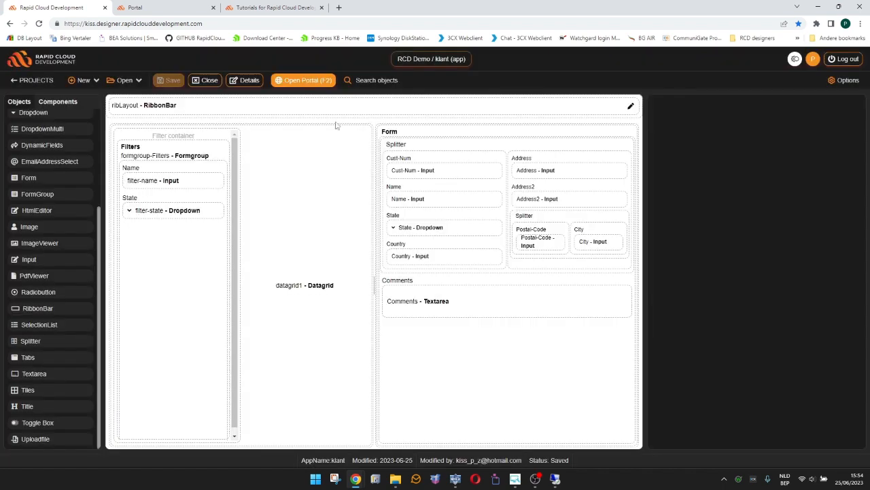
{"action": "left_click", "coordinate": [359, 81]}
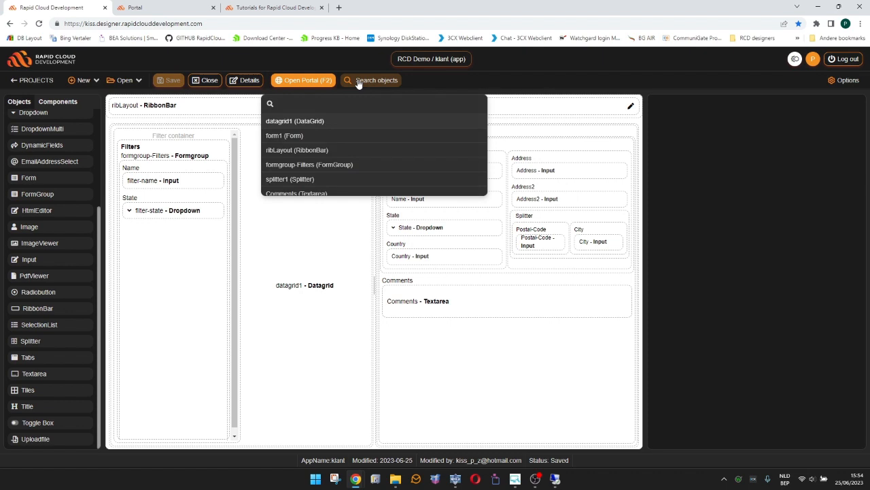
{"action": "type", "text": "name"}
{"action": "key", "text": "Down"}
{"action": "key", "text": "Return"}
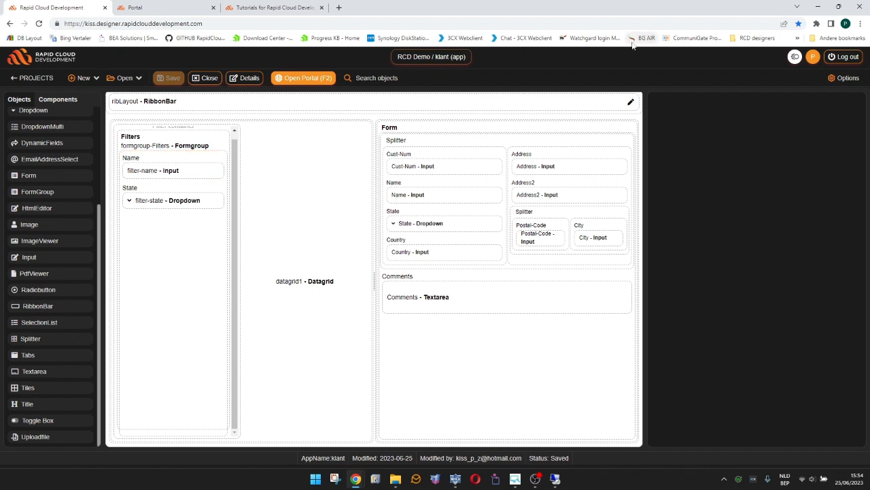
Show the klant layout with Names only and with Translation params, and restore the Default object display.
{"action": "left_click", "coordinate": [832, 80]}
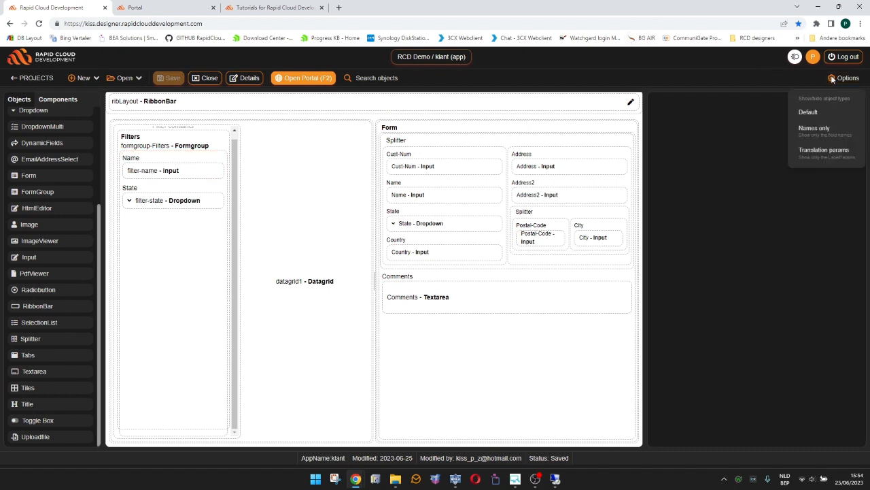
{"action": "left_click", "coordinate": [818, 131]}
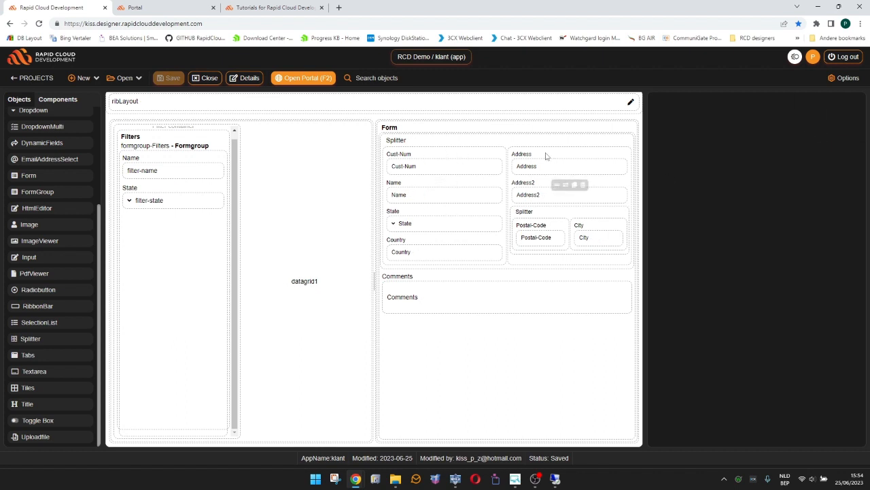
{"action": "left_click", "coordinate": [845, 79]}
{"action": "left_click", "coordinate": [804, 153]}
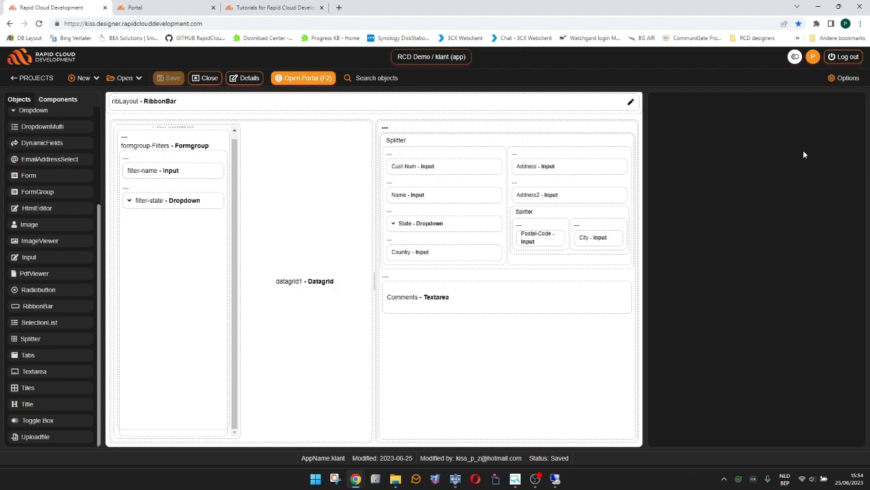
{"action": "left_click", "coordinate": [844, 79]}
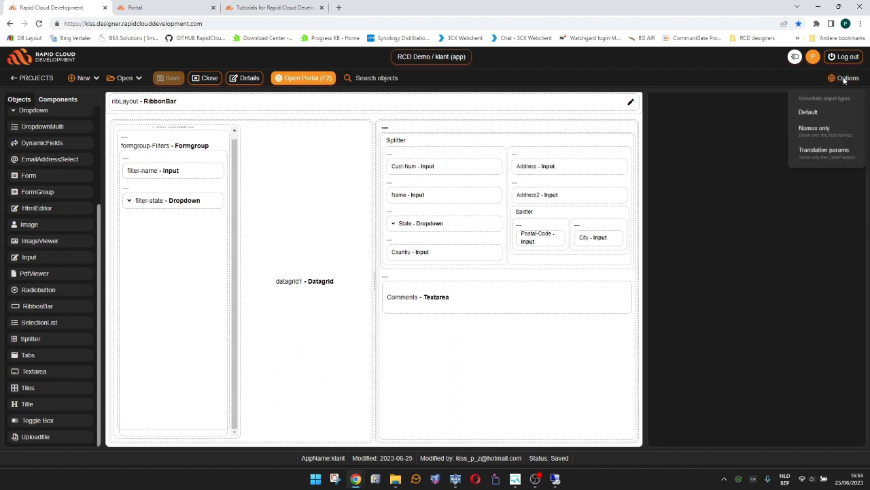
{"action": "left_click", "coordinate": [807, 111]}
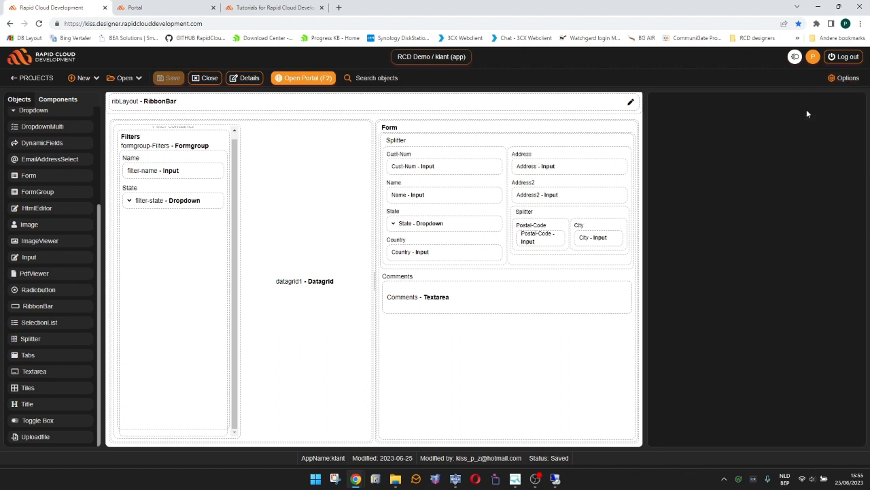
Preview the klant app's design workspace in the light theme and restore the dark theme.
{"action": "left_click", "coordinate": [794, 57]}
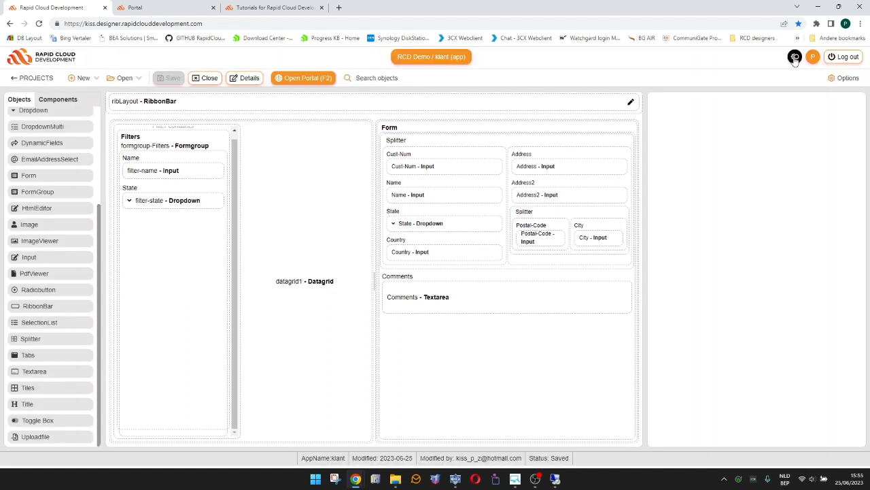
{"action": "left_click", "coordinate": [795, 58]}
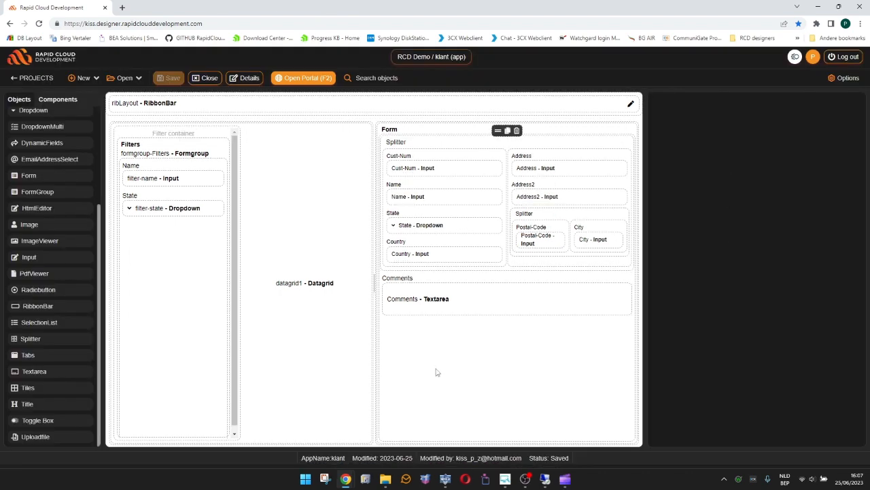
Examine the properties of the datagrid1 grid and of the form's Cust-Num and Name inputs.
{"action": "left_click", "coordinate": [323, 253]}
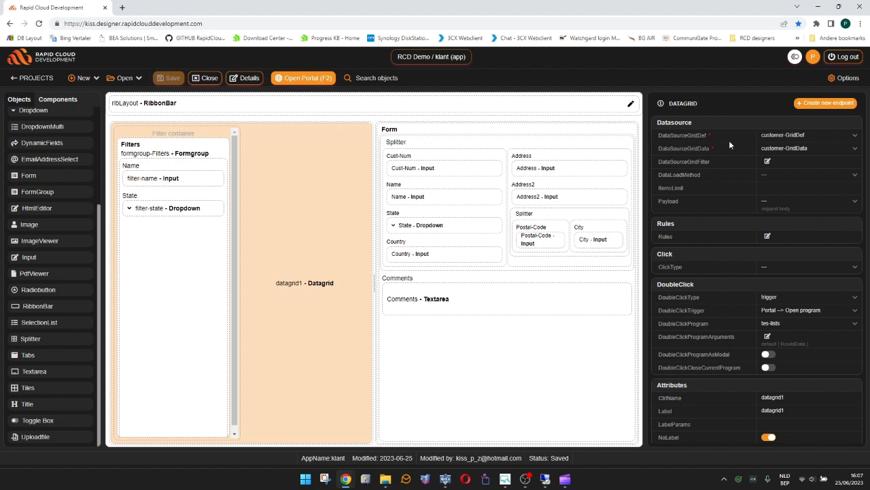
{"action": "scroll", "coordinate": [704, 284], "scroll_direction": "down", "scroll_amount": 5}
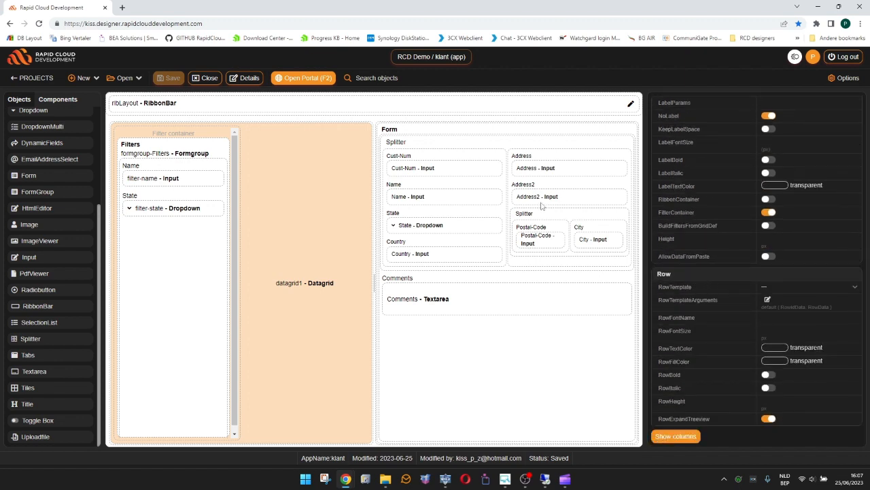
{"action": "left_click", "coordinate": [450, 170]}
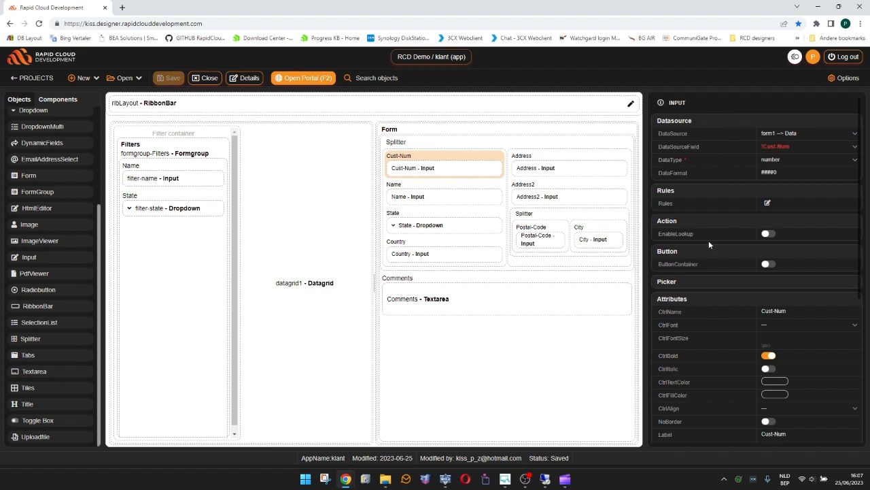
{"action": "scroll", "coordinate": [708, 240], "scroll_direction": "down", "scroll_amount": 4}
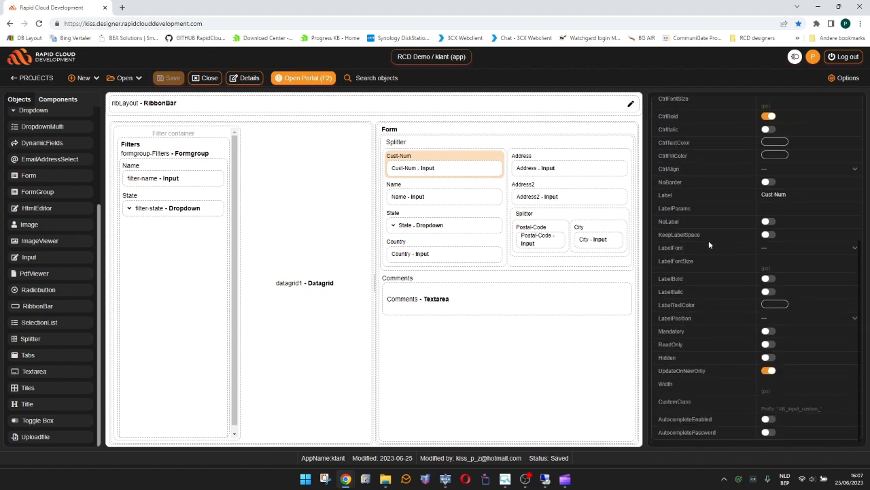
{"action": "left_click", "coordinate": [471, 199]}
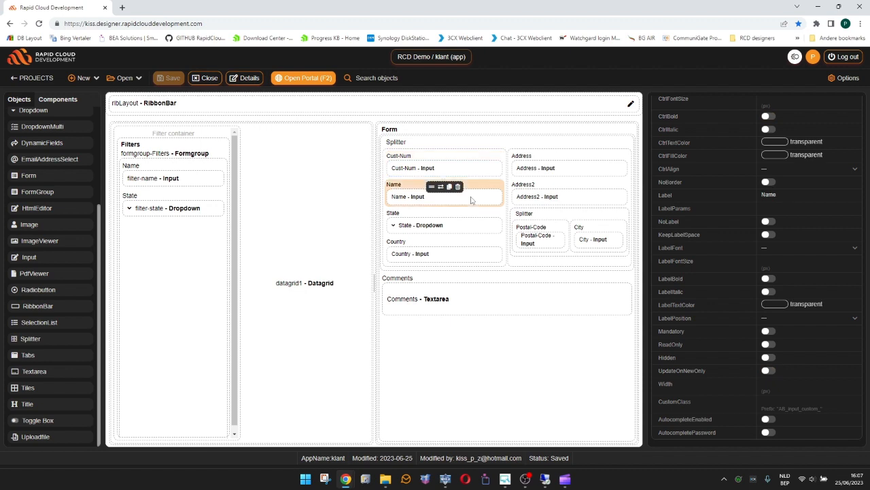
{"action": "scroll", "coordinate": [730, 287], "scroll_direction": "up", "scroll_amount": 3}
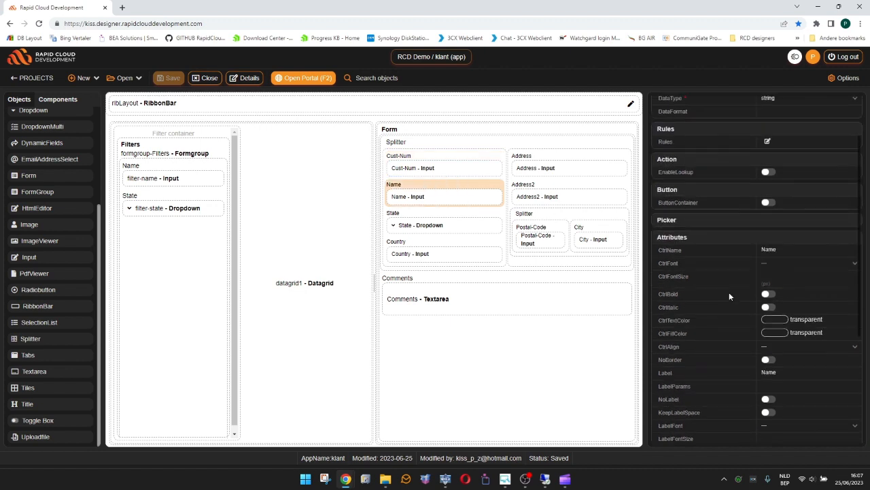
{"action": "scroll", "coordinate": [729, 297], "scroll_direction": "up", "scroll_amount": 2}
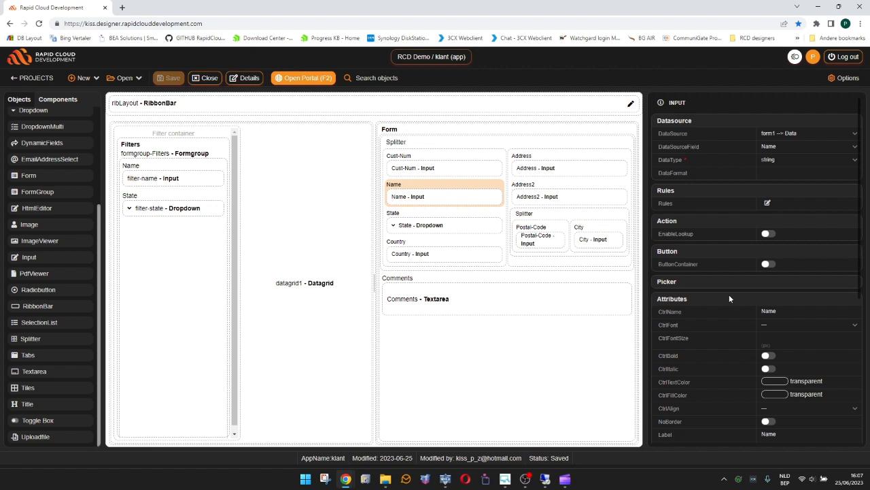
{"action": "left_click", "coordinate": [568, 479]}
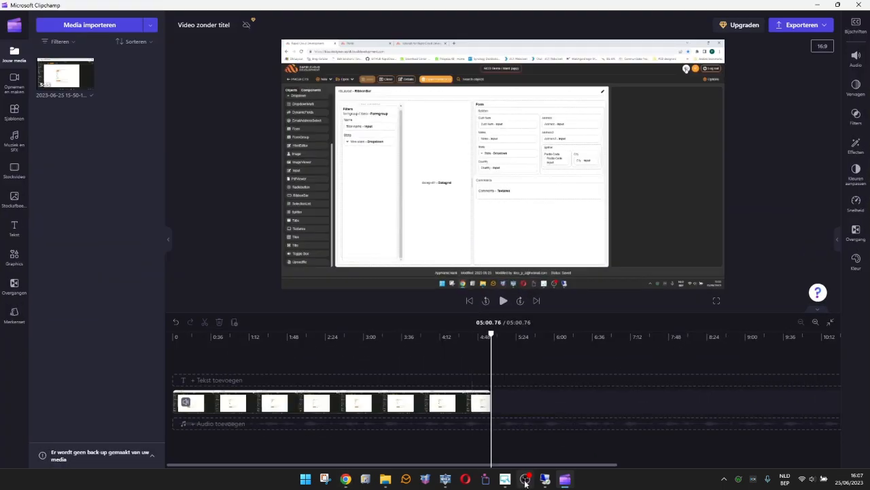